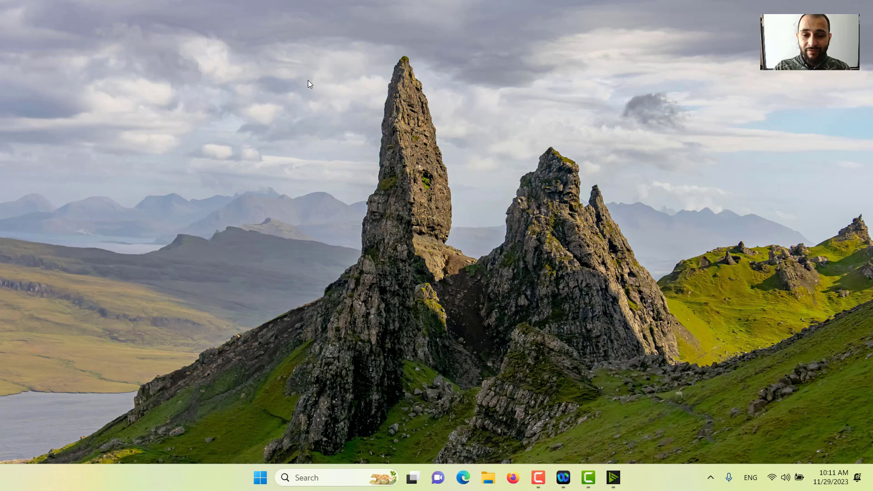
pyautogui.rightClick(308, 80)
pyautogui.click(351, 125)
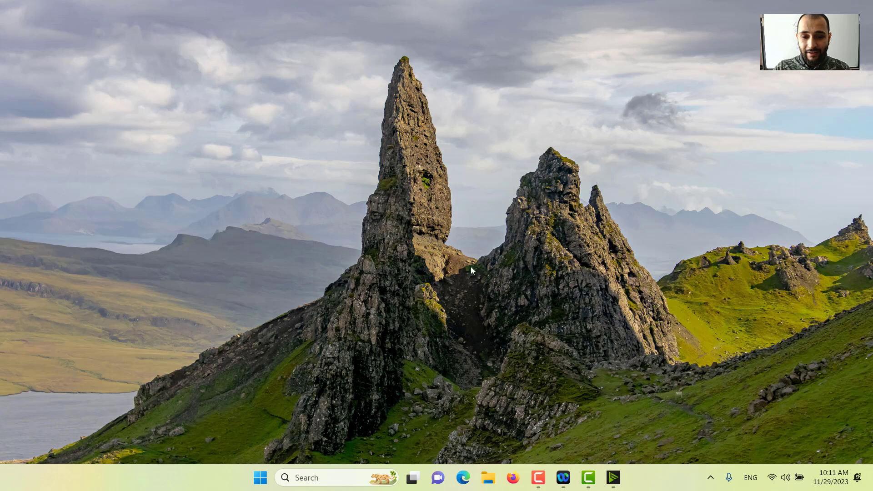
# Open the Edge browser, go to the Google home page and search for "dev c++"
pyautogui.click(463, 477)
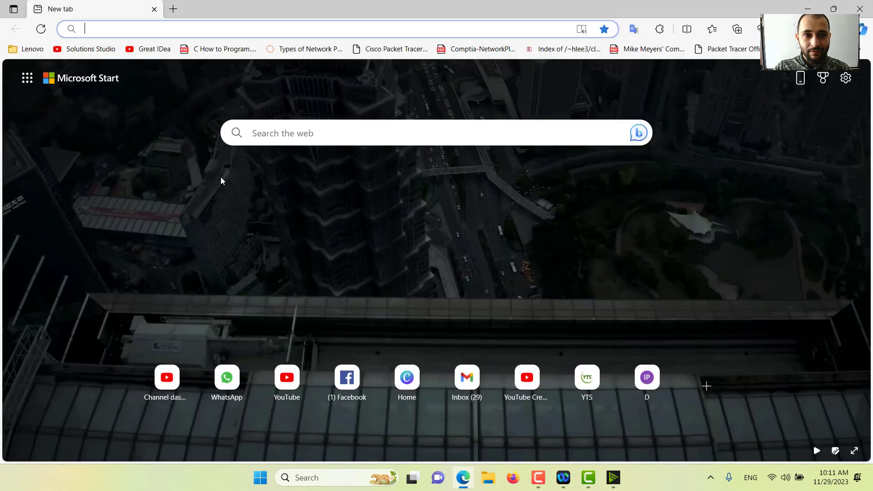
pyautogui.click(118, 26)
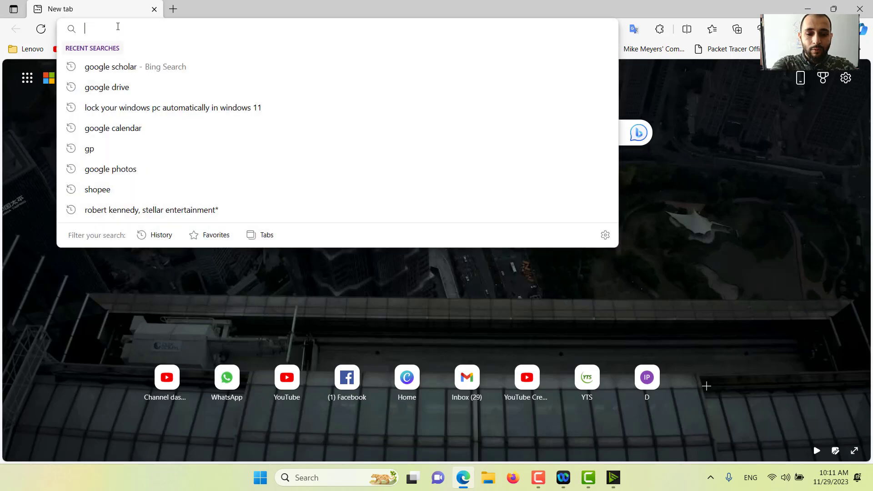
pyautogui.write('google.com')
pyautogui.press('Return')
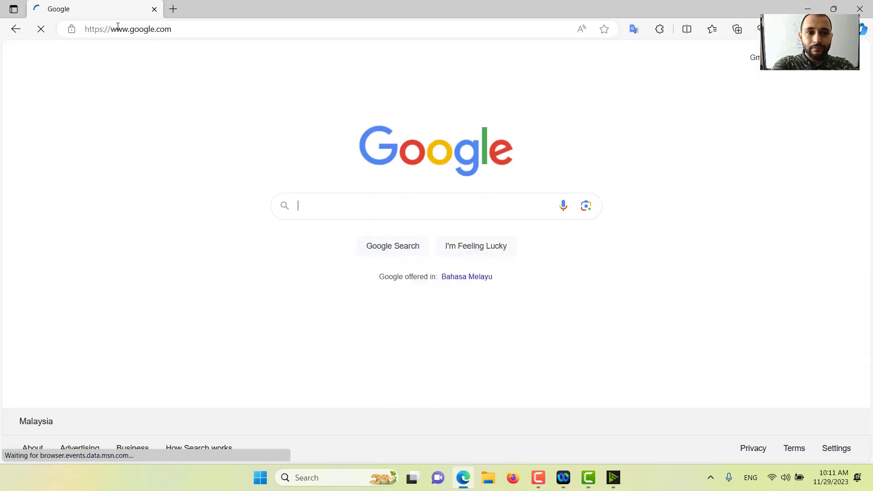
pyautogui.write('dev ')
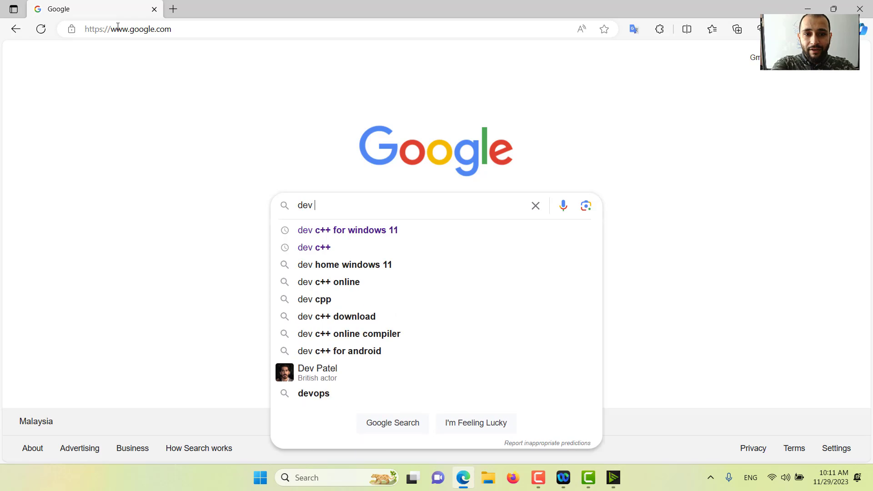
pyautogui.write('c++')
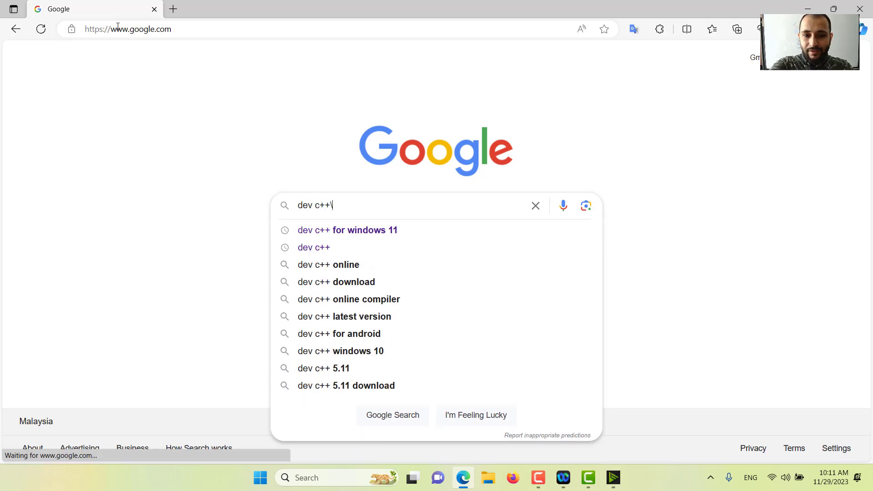
pyautogui.press('Return')
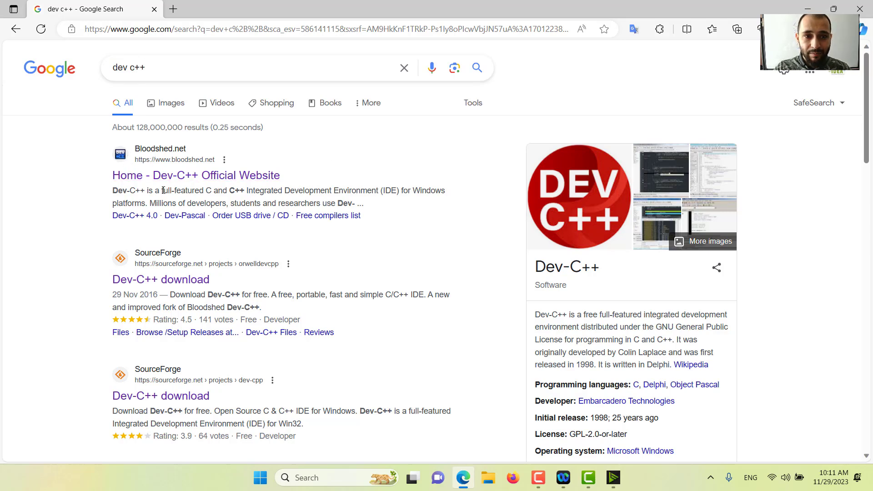
# Open the Dev-C++ Official Website from the results and check which Windows versions the original Dev-C++ 5 download supports
pyautogui.click(210, 180)
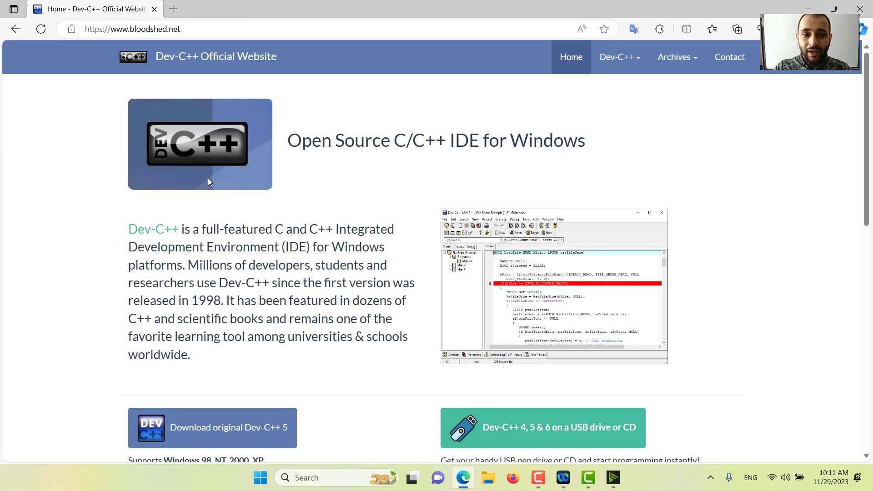
pyautogui.scroll(-3, 332, 220)
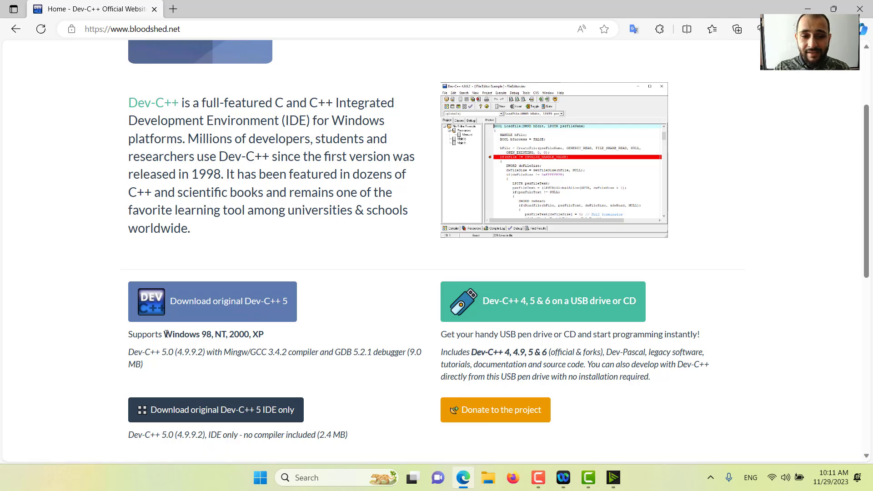
pyautogui.moveTo(165, 332); pyautogui.dragTo(253, 336)
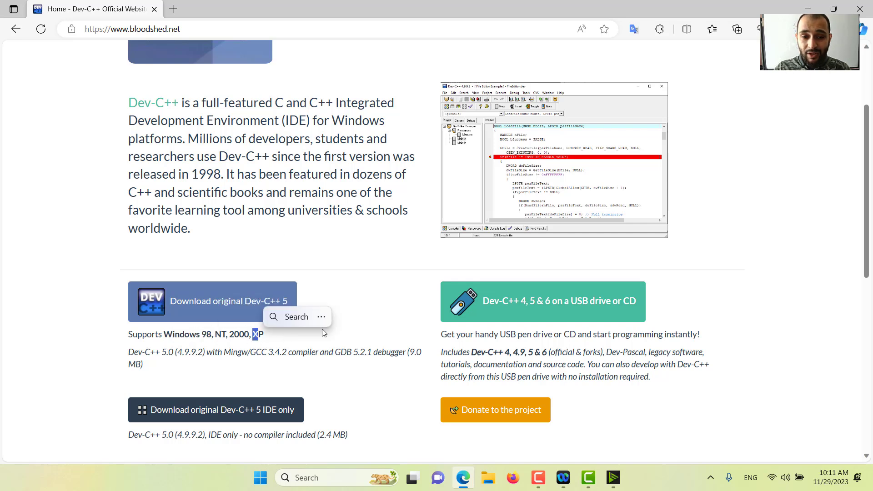
pyautogui.click(382, 307)
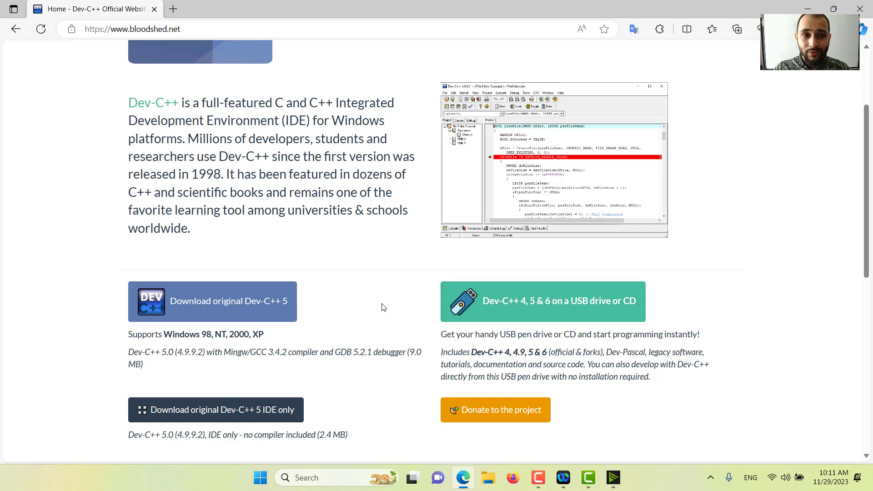
# Return to the search results, open the SourceForge dev-cpp project and check when the Embarcadero fork was last updated
pyautogui.click(16, 30)
pyautogui.scroll(-3, 384, 215)
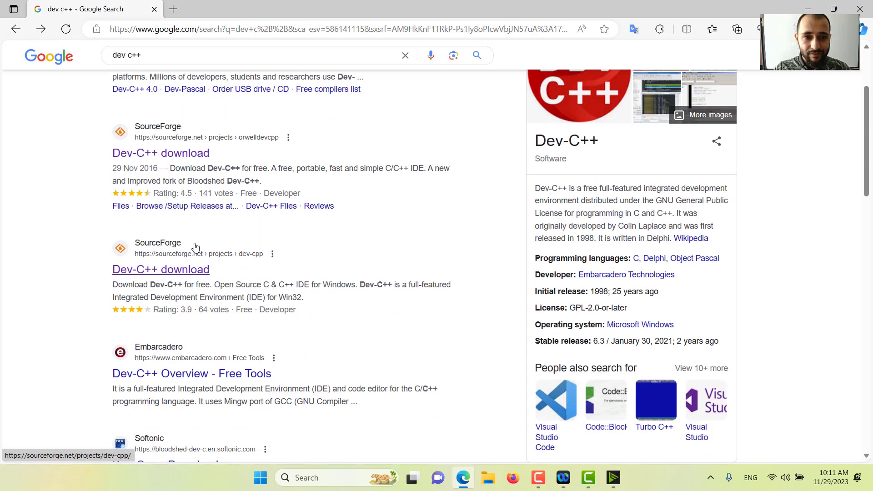
pyautogui.click(174, 275)
pyautogui.scroll(-5, 254, 241)
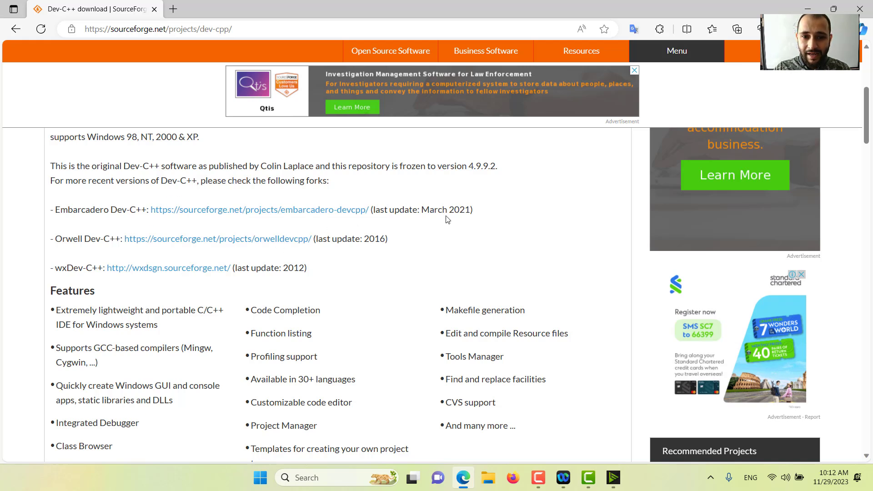
pyautogui.moveTo(452, 209); pyautogui.dragTo(471, 209)
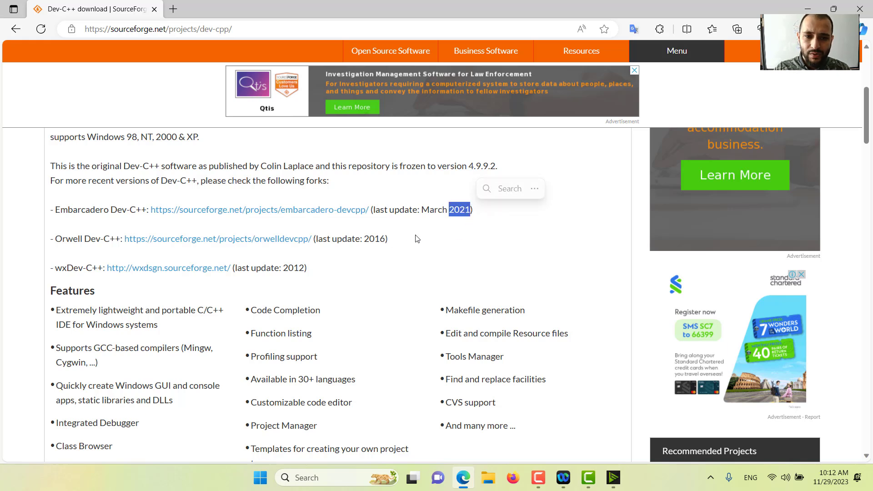
# Open the Embarcadero Dev-C++ project link in a new tab and download Dev-C++ for Windows 10/8/7
pyautogui.rightClick(182, 214)
pyautogui.click(229, 220)
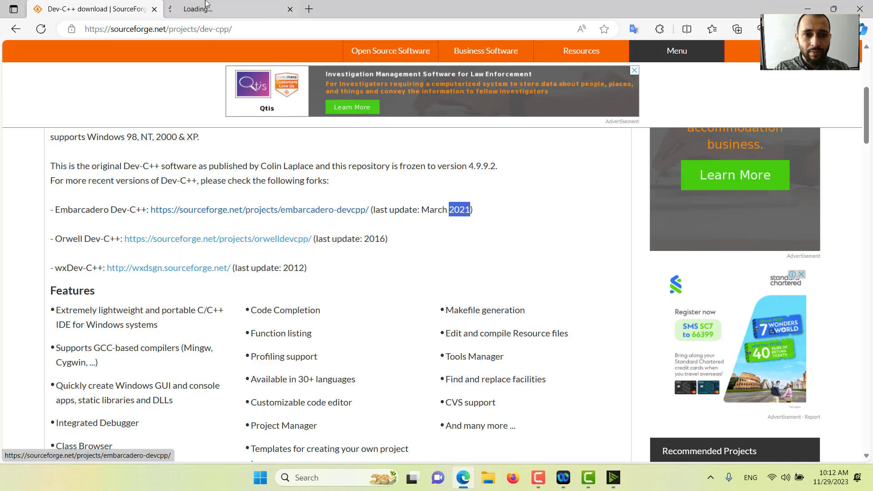
pyautogui.click(227, 9)
pyautogui.scroll(-1, 383, 199)
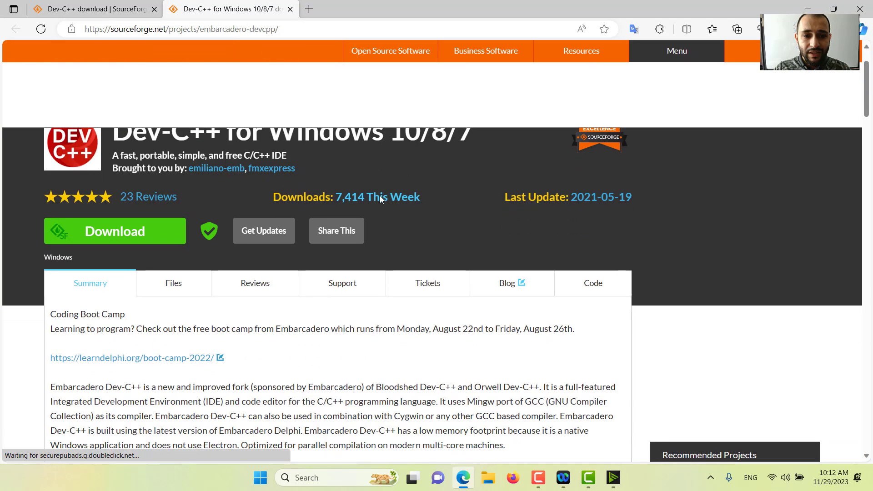
pyautogui.scroll(1, 432, 205)
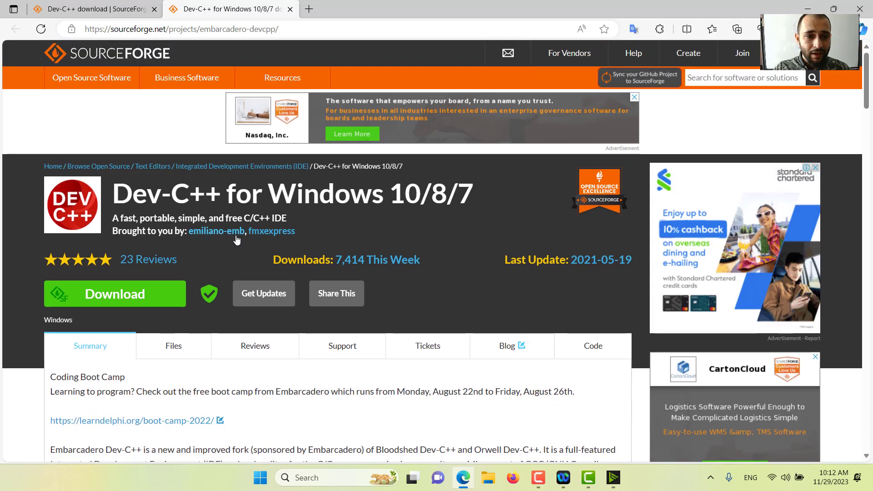
pyautogui.click(123, 298)
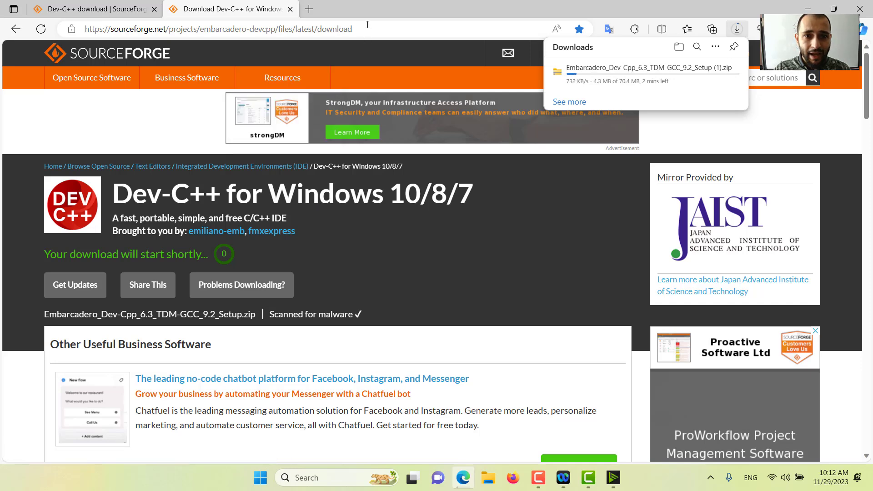
pyautogui.moveTo(367, 27); pyautogui.dragTo(68, 30)
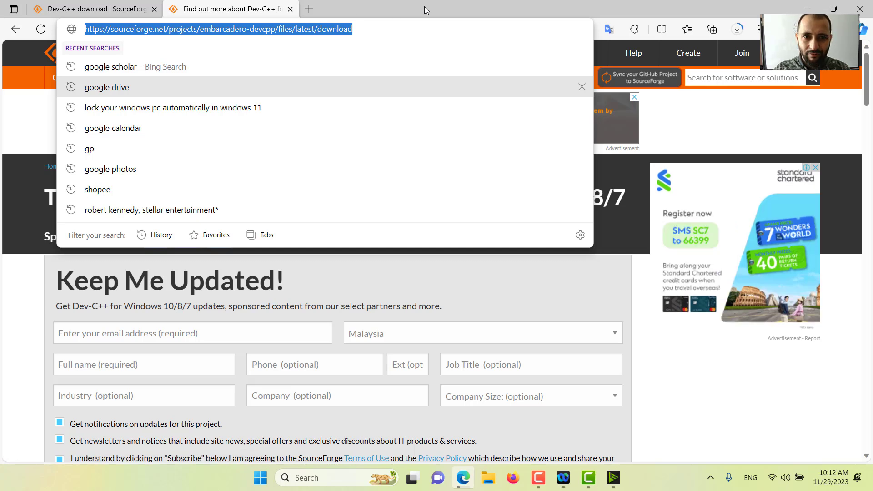
pyautogui.click(591, 278)
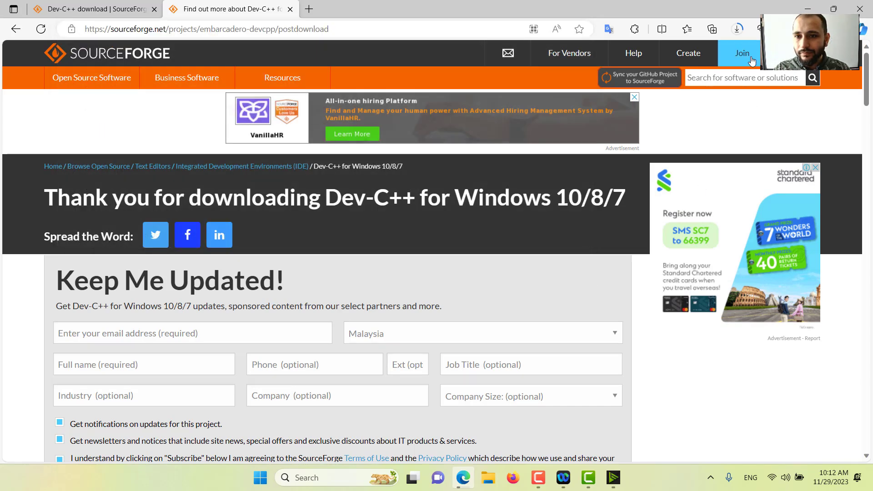
# Show the downloaded Embarcadero_Dev-Cpp_6.3_TDM-GCC_9.2_Setup (1).zip in its folder and extract it to the default destination
pyautogui.click(737, 31)
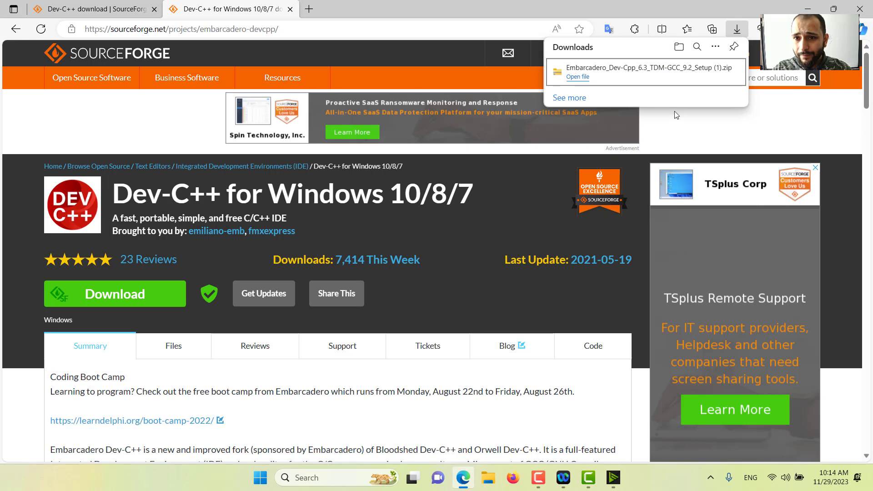
pyautogui.click(699, 77)
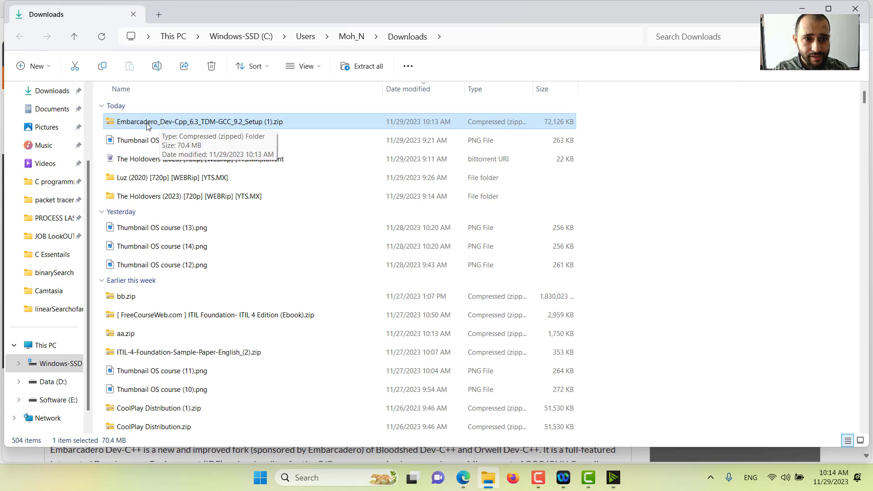
pyautogui.rightClick(166, 125)
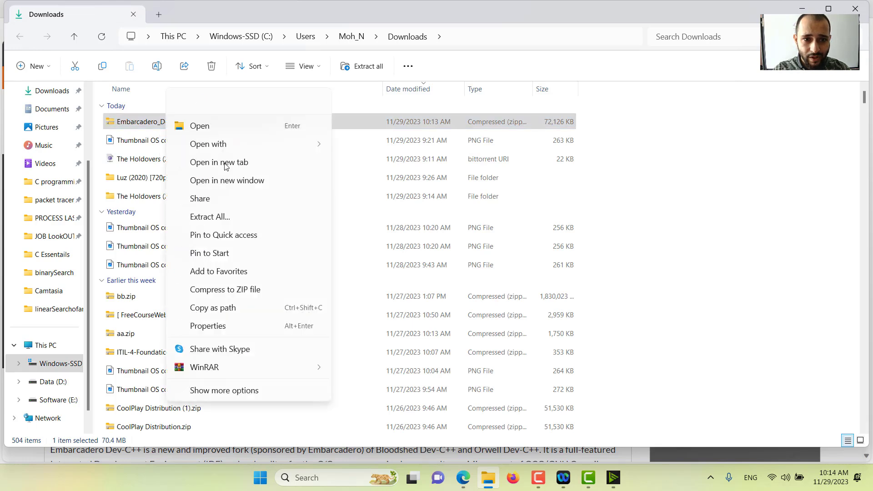
pyautogui.click(212, 218)
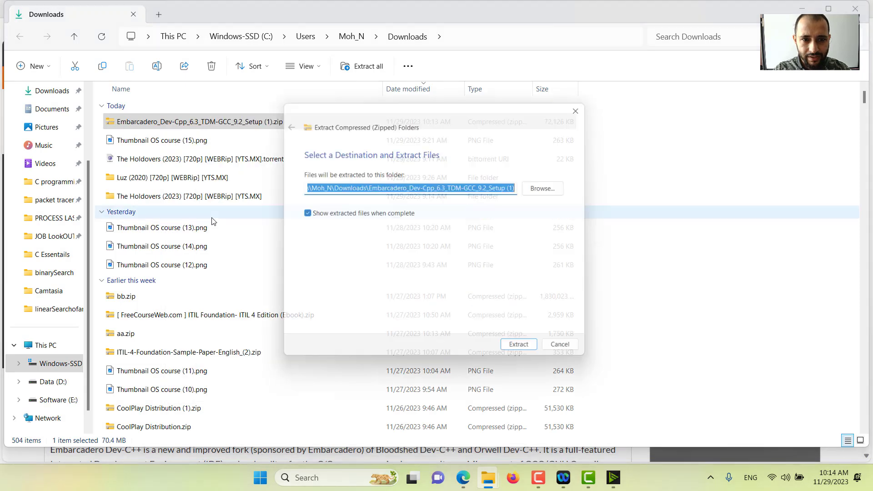
pyautogui.click(528, 354)
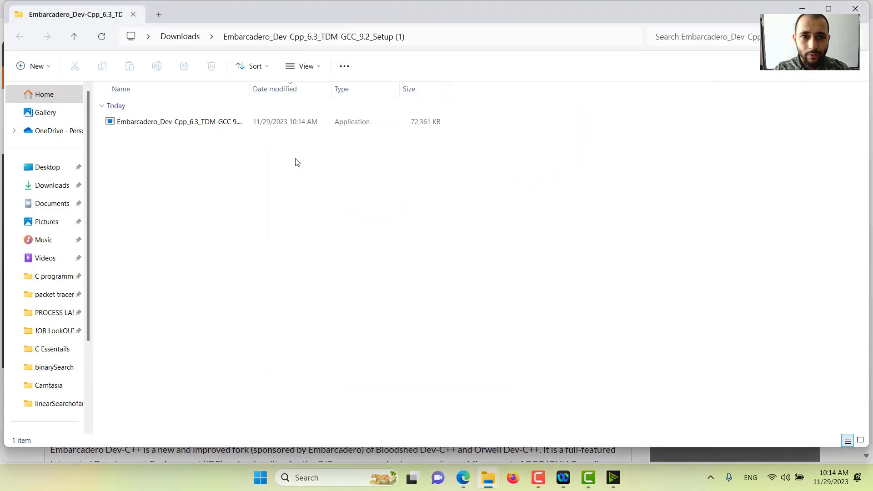
# Run the extracted Embarcadero Dev-C++ 6.3 setup with English as the installer language and accept the license agreement
pyautogui.click(151, 124)
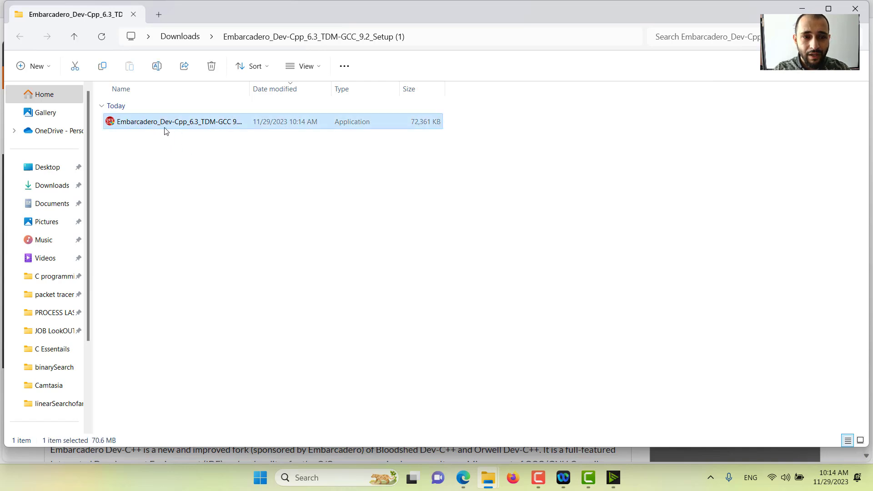
pyautogui.doubleClick(179, 124)
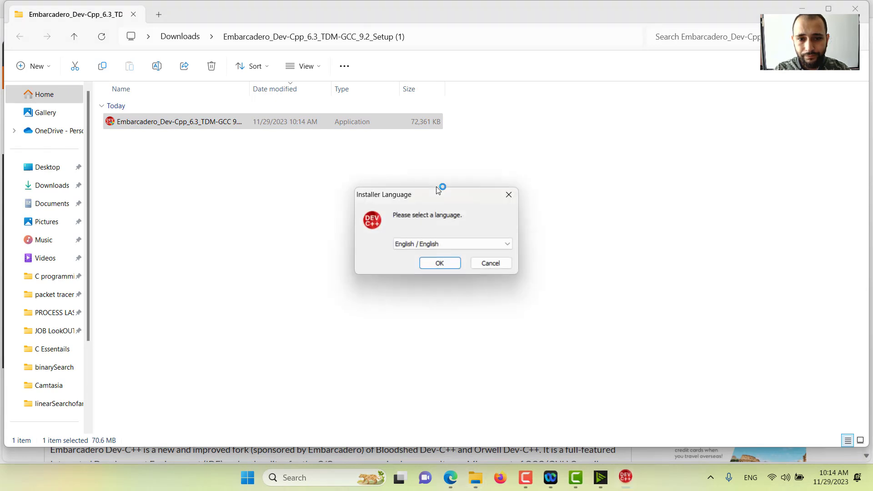
pyautogui.click(440, 263)
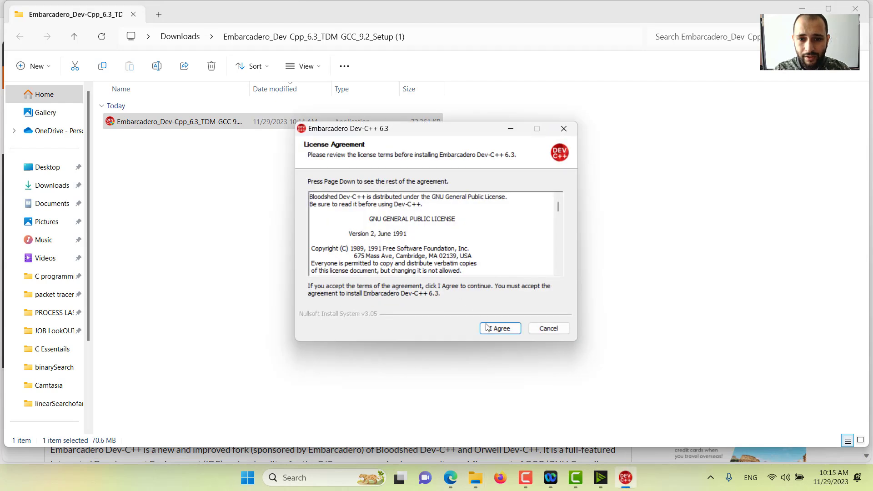
pyautogui.click(495, 329)
# Choose the Full install type, continue to the install location page and cancel the Dev-C++ setup there
pyautogui.click(460, 210)
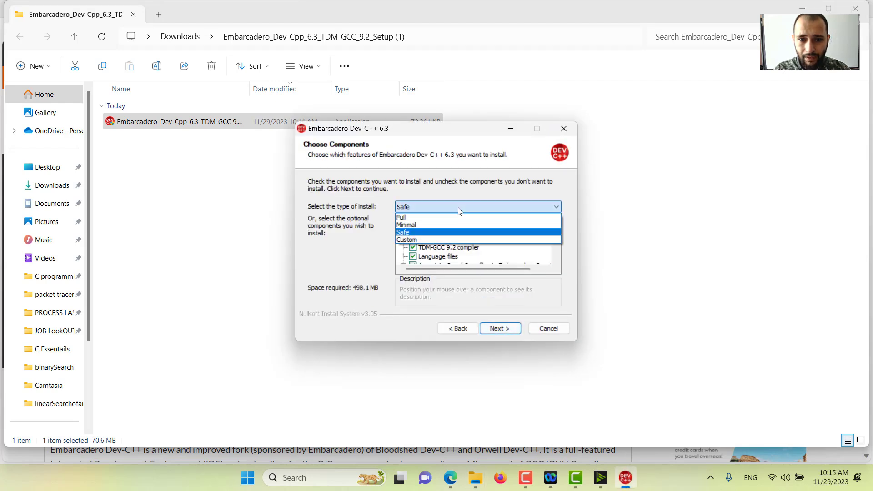
pyautogui.click(429, 221)
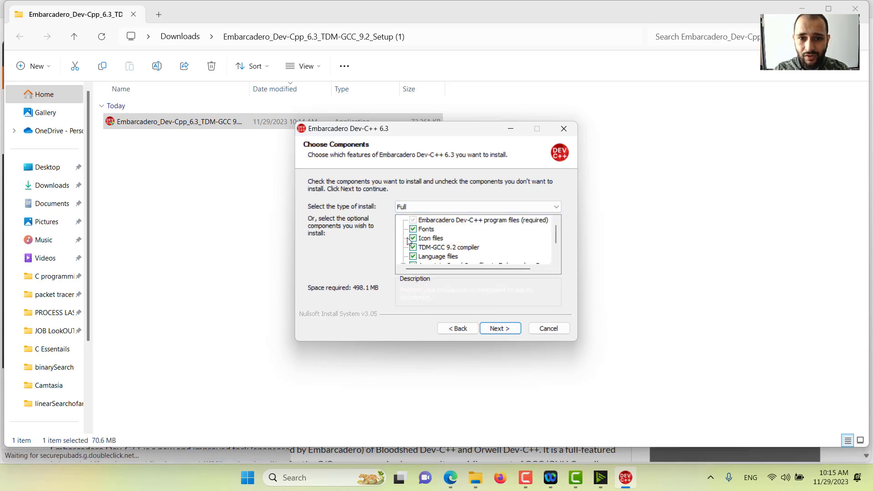
pyautogui.click(421, 208)
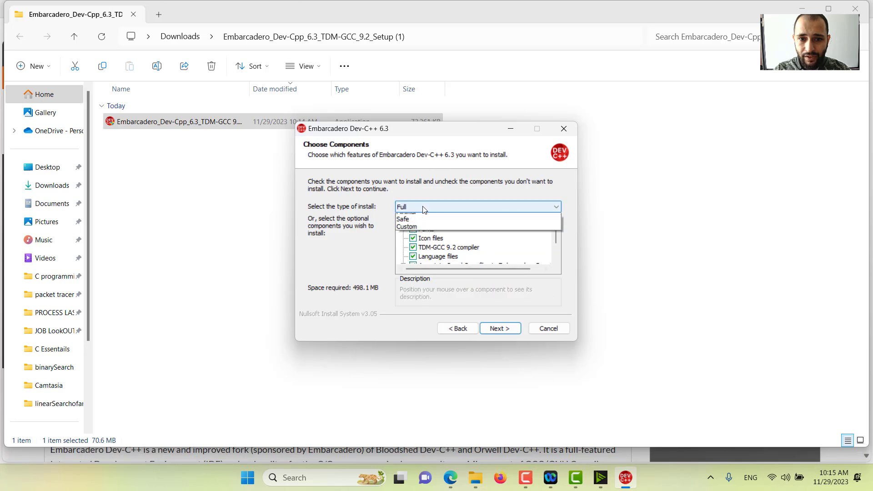
pyautogui.click(418, 220)
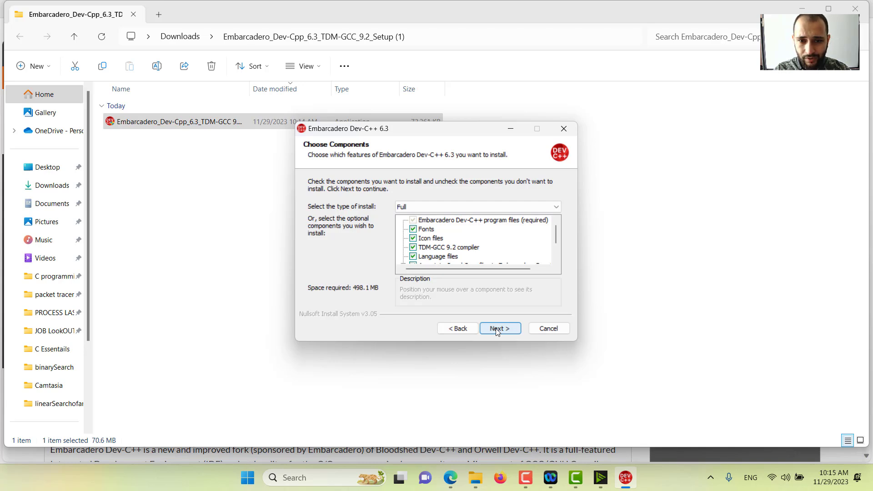
pyautogui.click(497, 330)
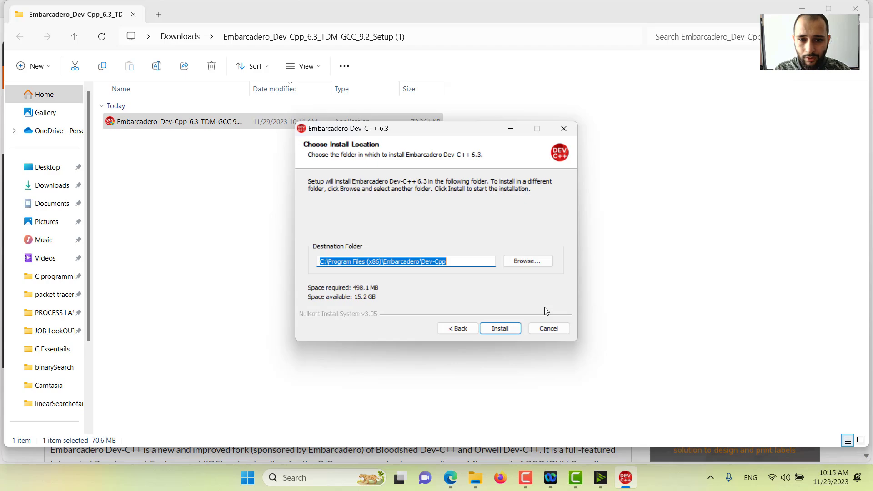
pyautogui.click(549, 328)
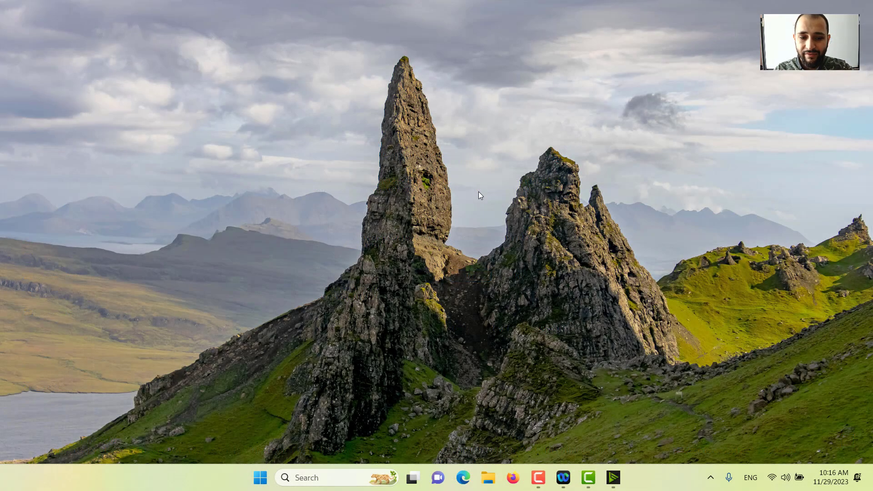
# Find the installed Dev-C++ app through the Windows search for "dev" and launch it
pyautogui.press('super')
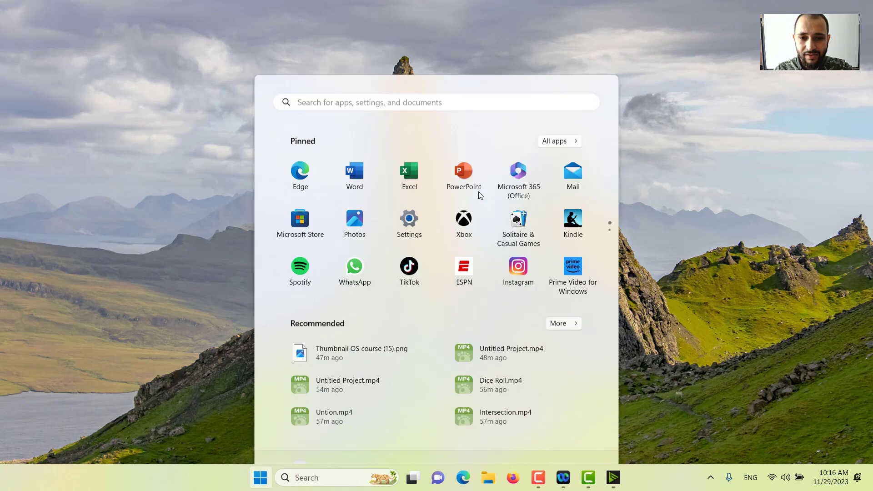
pyautogui.write('dev')
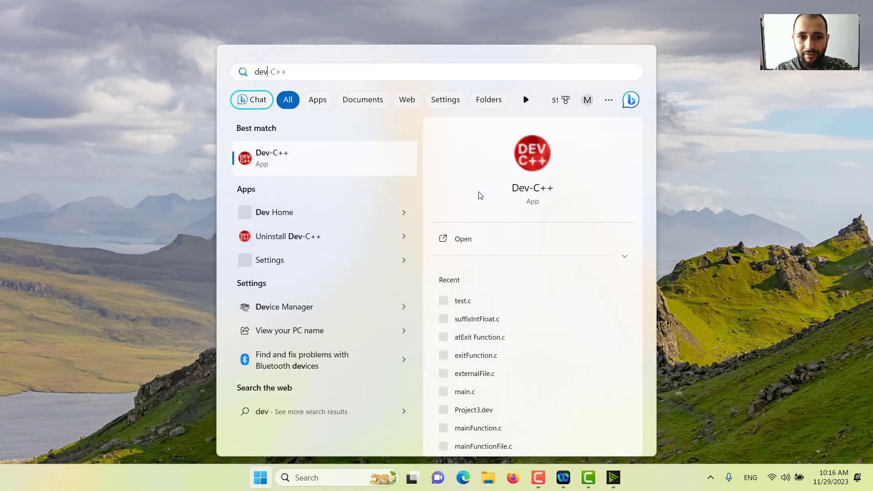
pyautogui.click(281, 163)
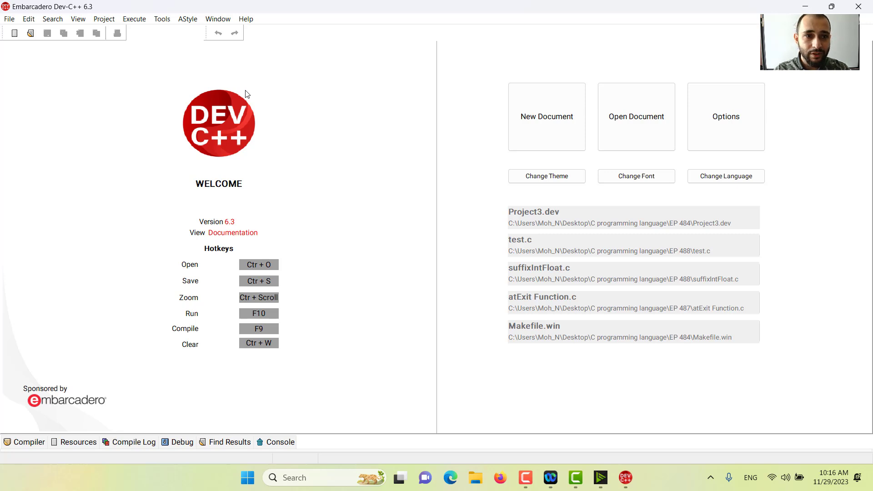
# Create a new empty source file in Dev-C++
pyautogui.click(14, 36)
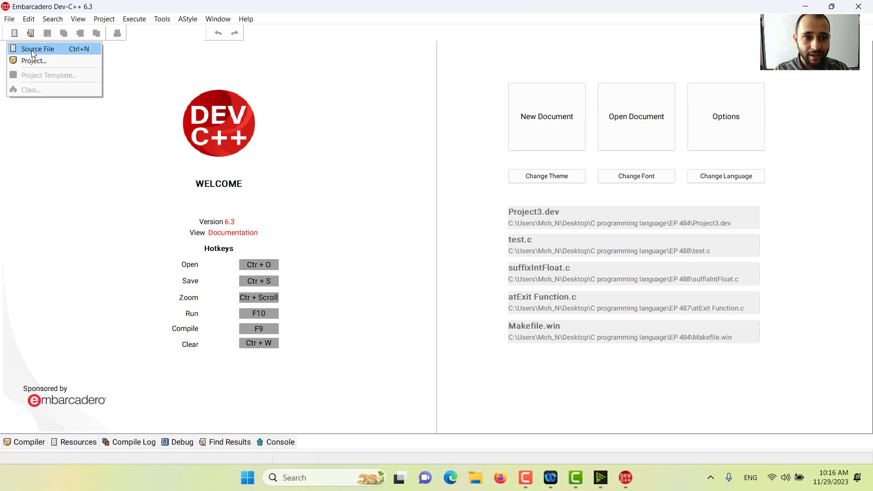
pyautogui.click(169, 62)
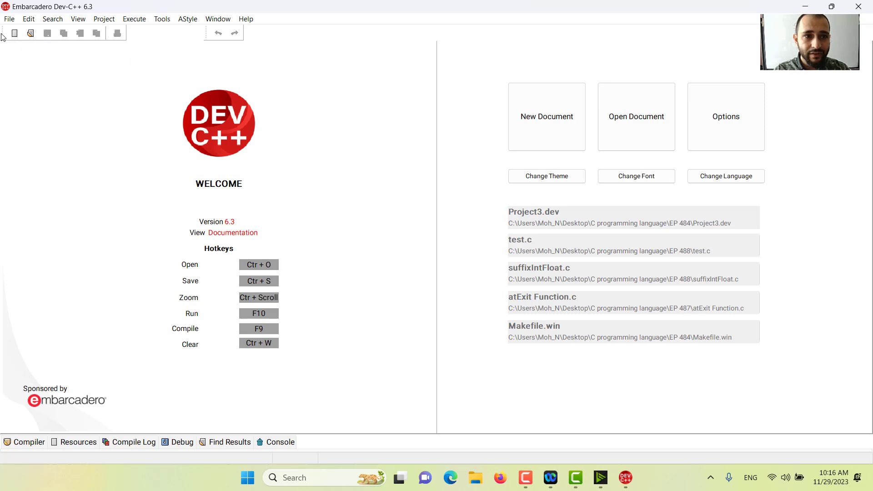
pyautogui.click(14, 37)
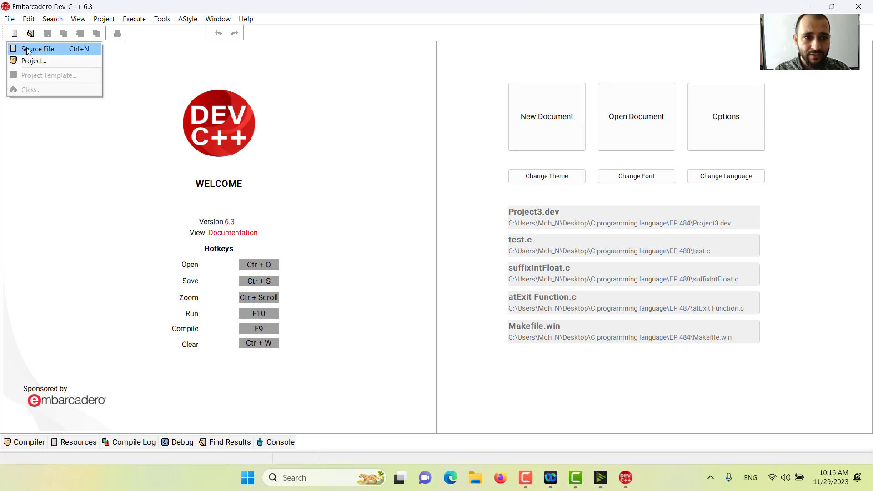
pyautogui.click(28, 49)
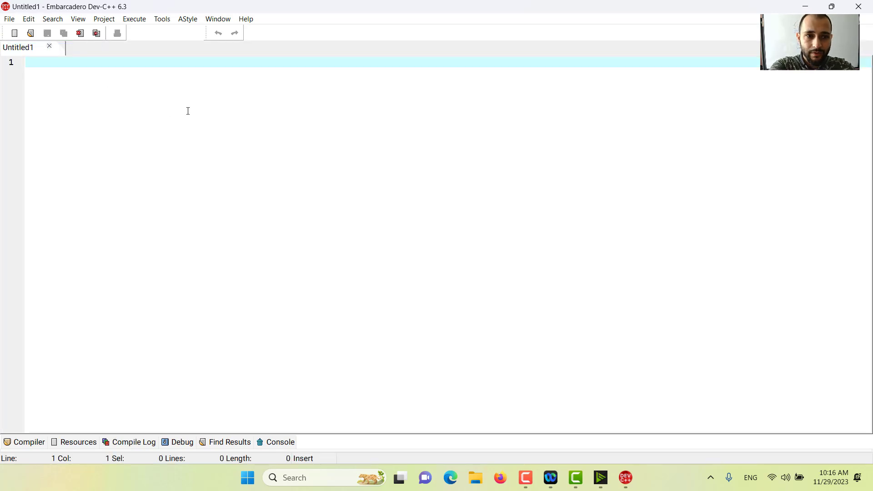
# Write "write your code" on line 1 of the new source file and continue to line 3, leaving line 2 blank
pyautogui.write('write your code')
pyautogui.press('Return')
pyautogui.press('Return')
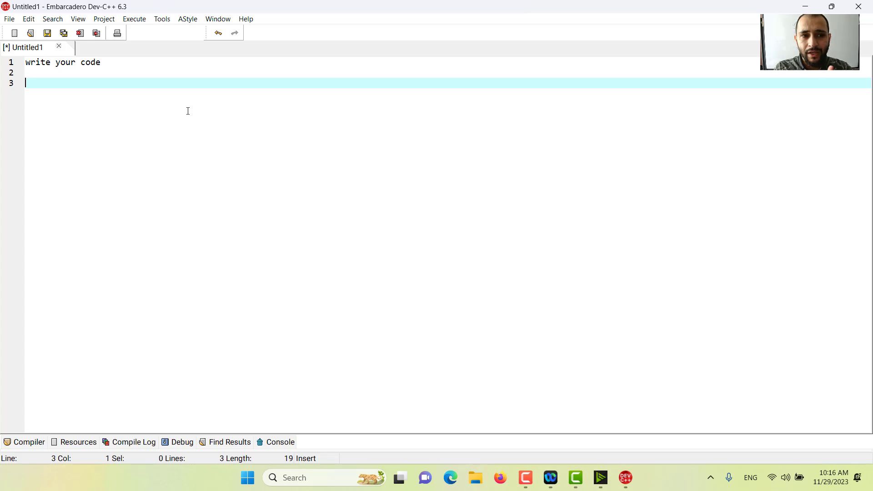
# Launch Notepad through the Windows search and write "int" in its empty document
pyautogui.press('super')
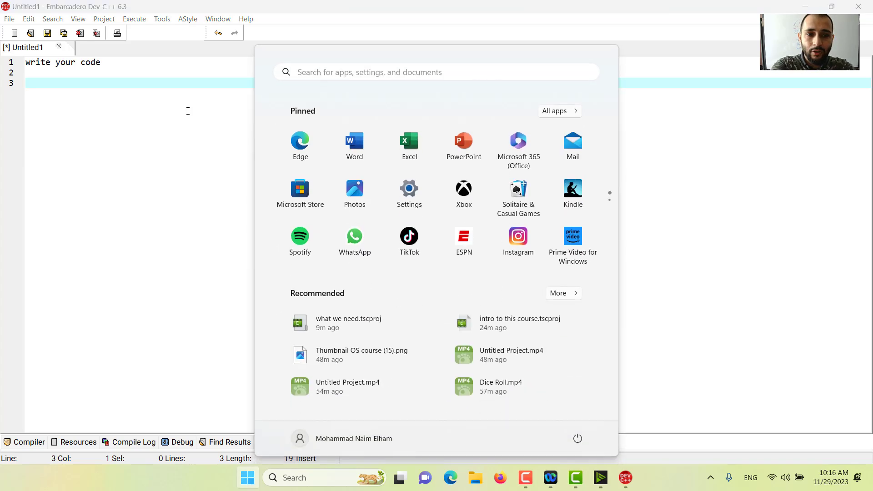
pyautogui.write('notepad')
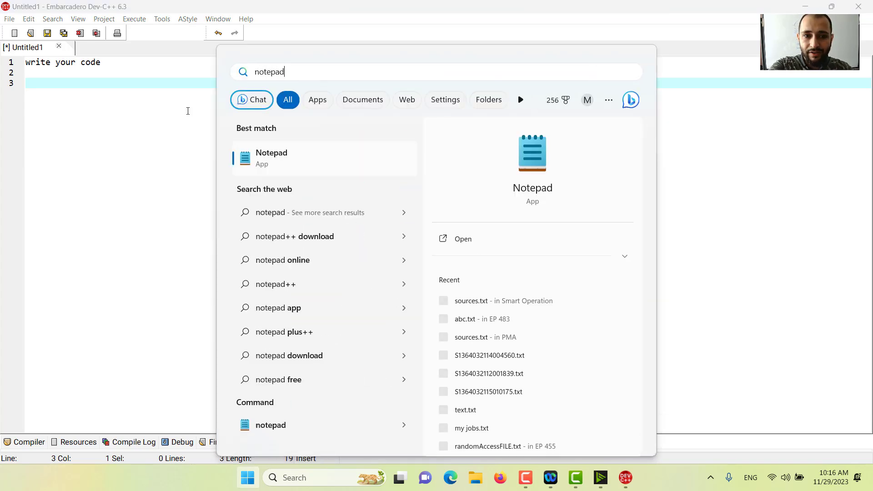
pyautogui.press('Return')
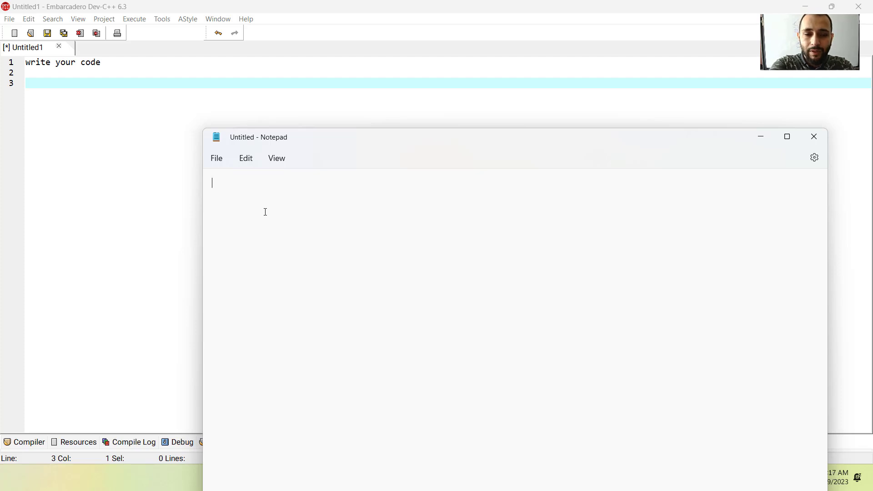
pyautogui.write('int')
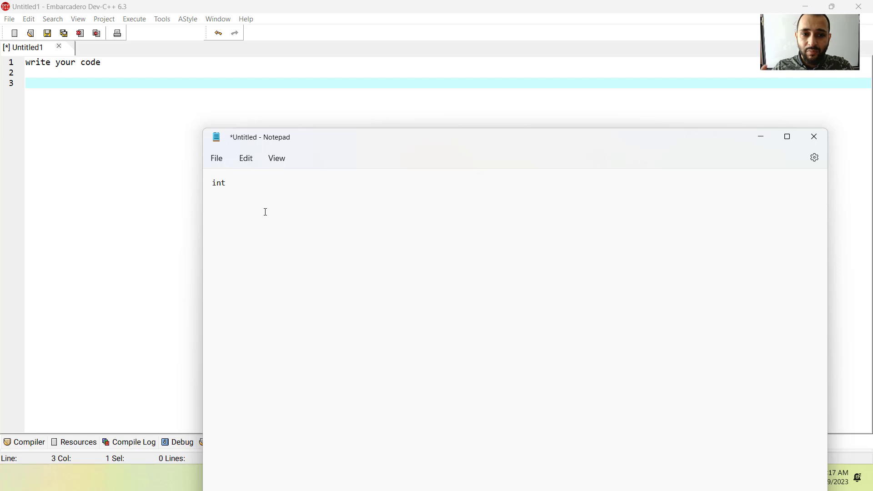
# Switch back to Dev-C++, write int "this is doublequotes" on line 3 and add two new lines below it
pyautogui.click(58, 87)
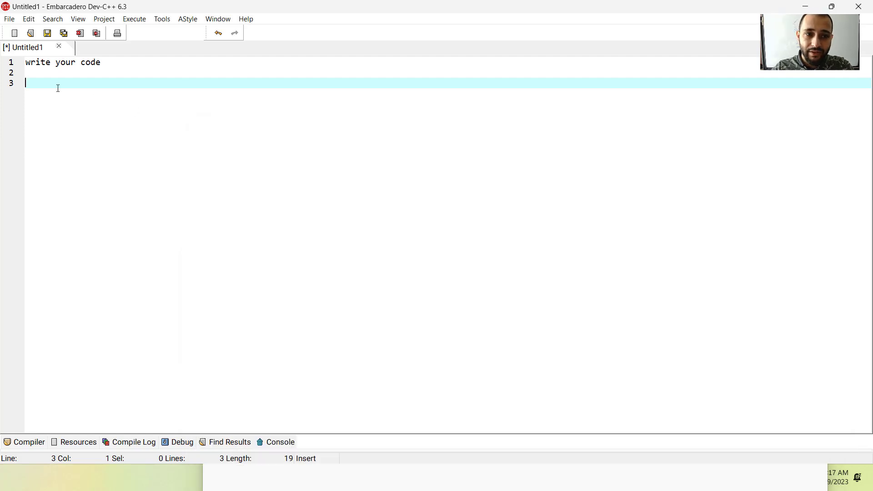
pyautogui.write('int')
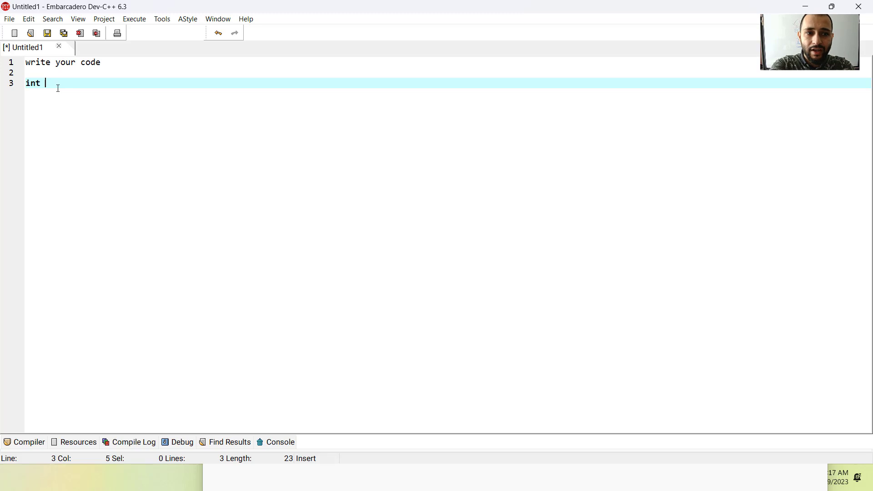
pyautogui.write('""')
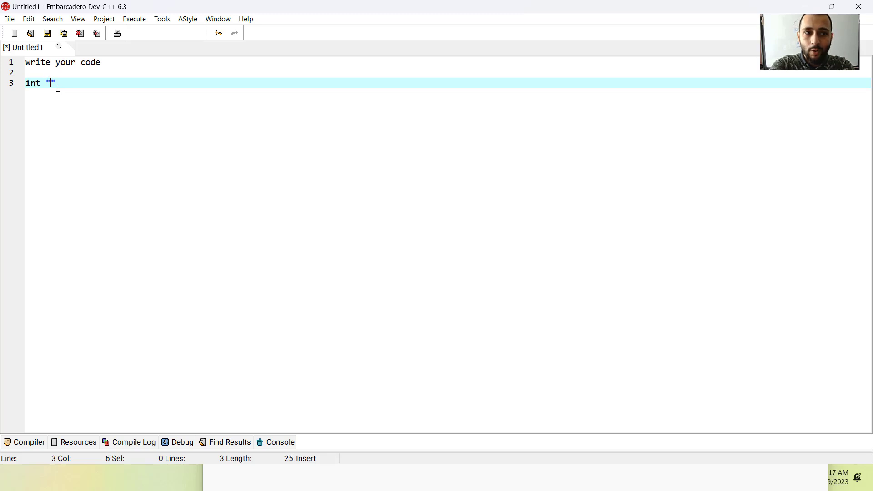
pyautogui.write('this is double')
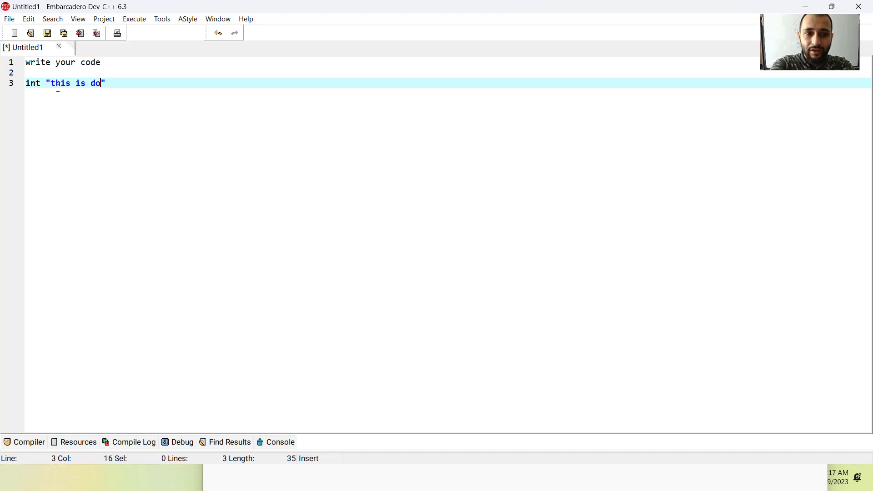
pyautogui.write('quotes')
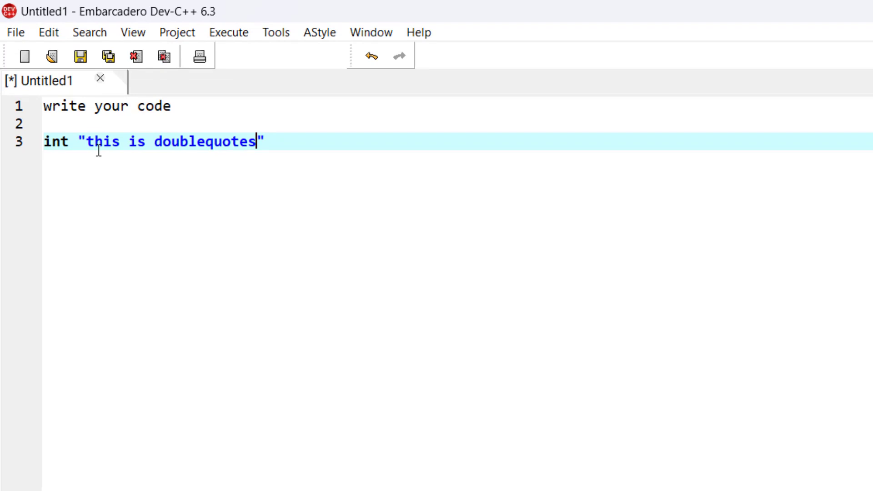
pyautogui.click(323, 146)
pyautogui.press('Return')
pyautogui.press('Return')
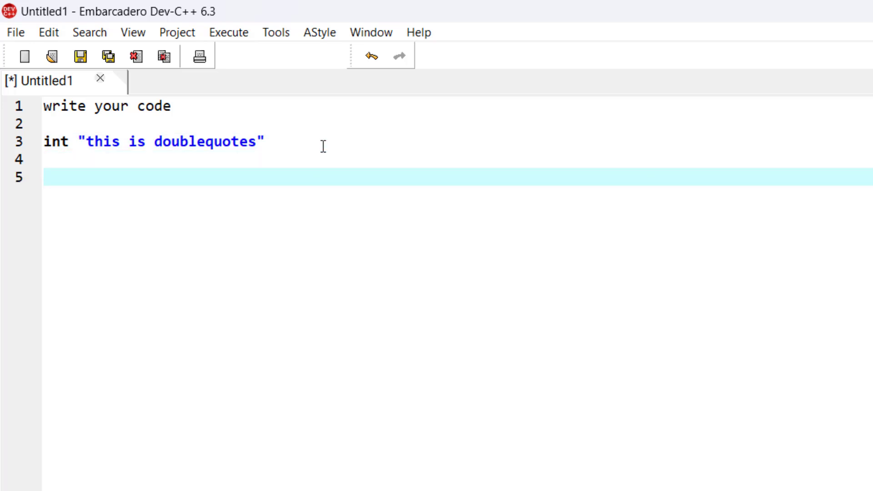